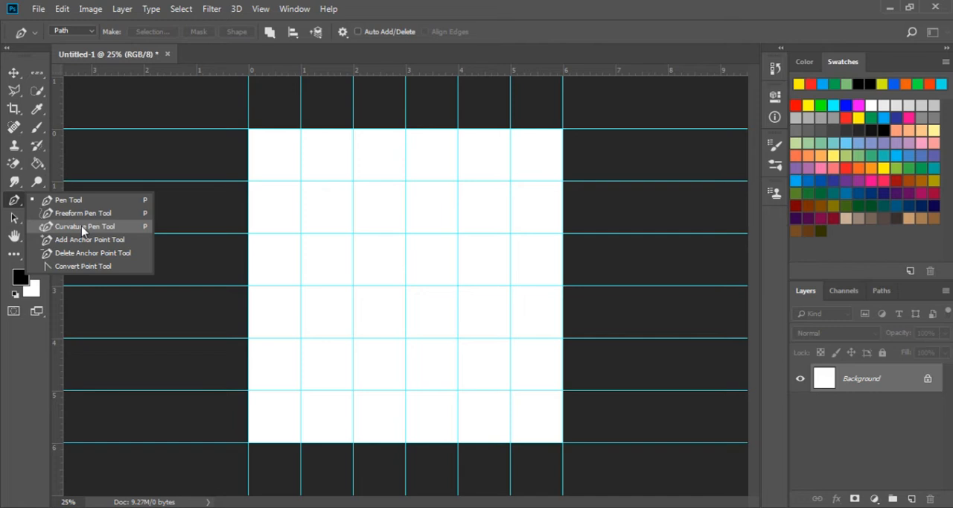
# Draw a closed circular path in Path mode with the Curvature Pen tool, placing four anchors on the guides two inches from the canvas centre
pyautogui.click(81, 225)
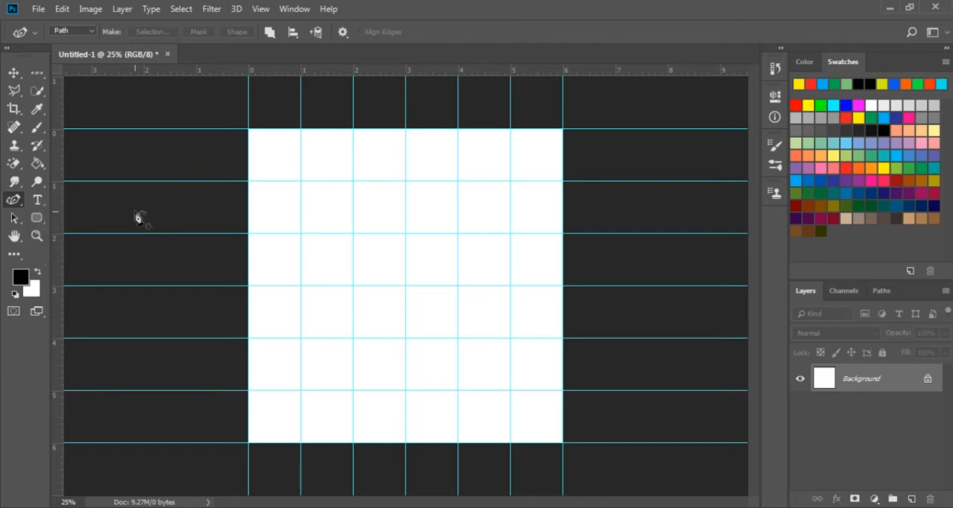
pyautogui.hotkey('shift', 'p')
pyautogui.hotkey('shift', 'p')
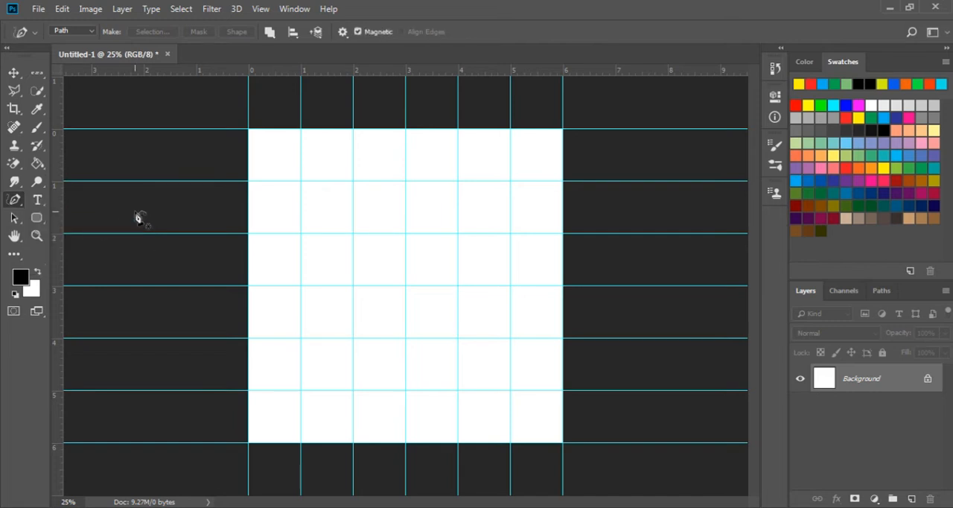
pyautogui.hotkey('shift', 'p')
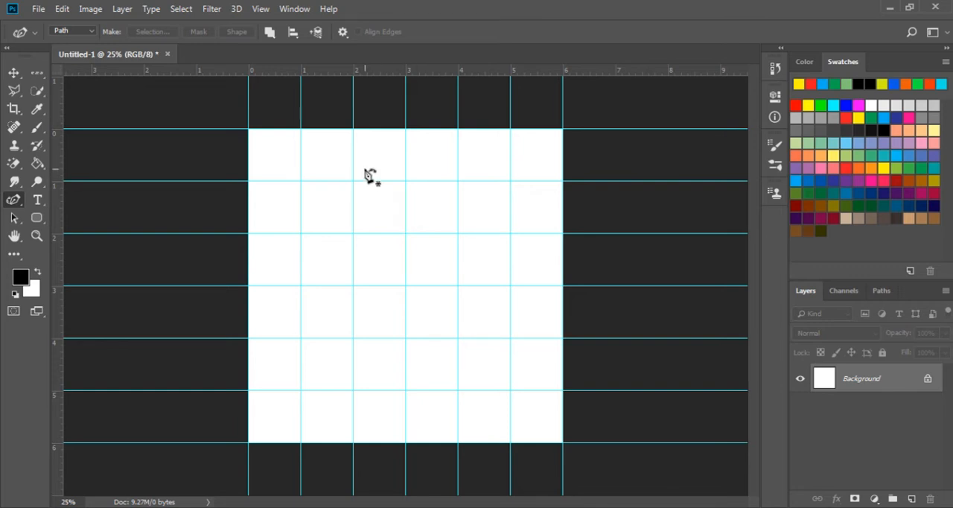
pyautogui.click(87, 33)
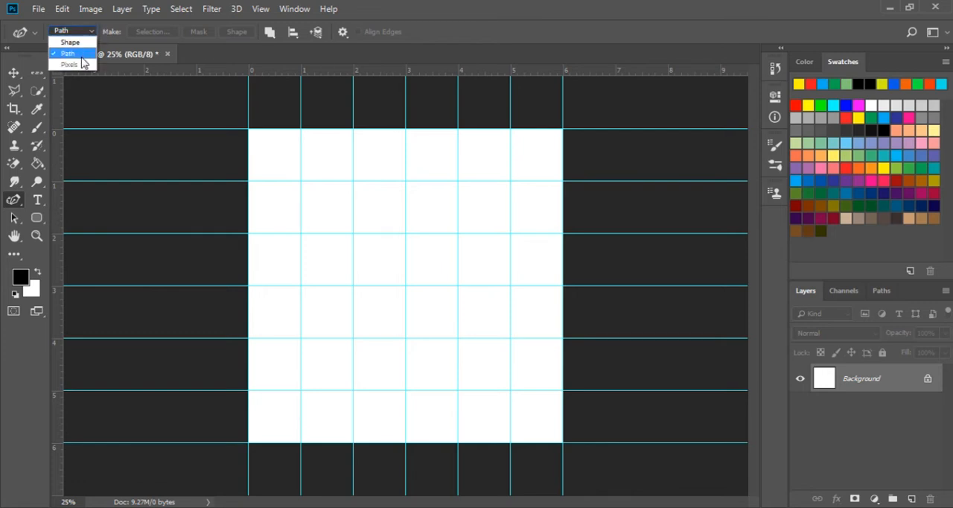
pyautogui.click(82, 54)
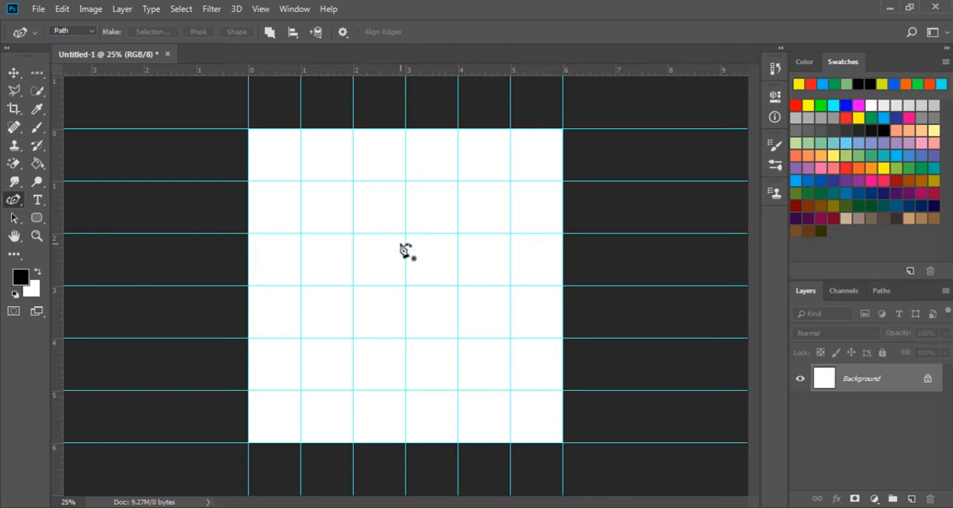
pyautogui.click(406, 181)
pyautogui.click(300, 286)
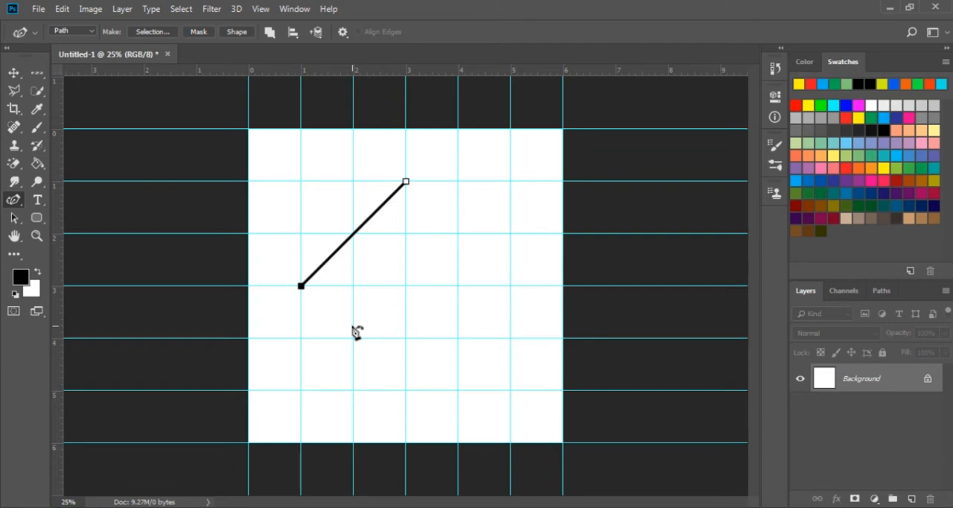
pyautogui.click(405, 390)
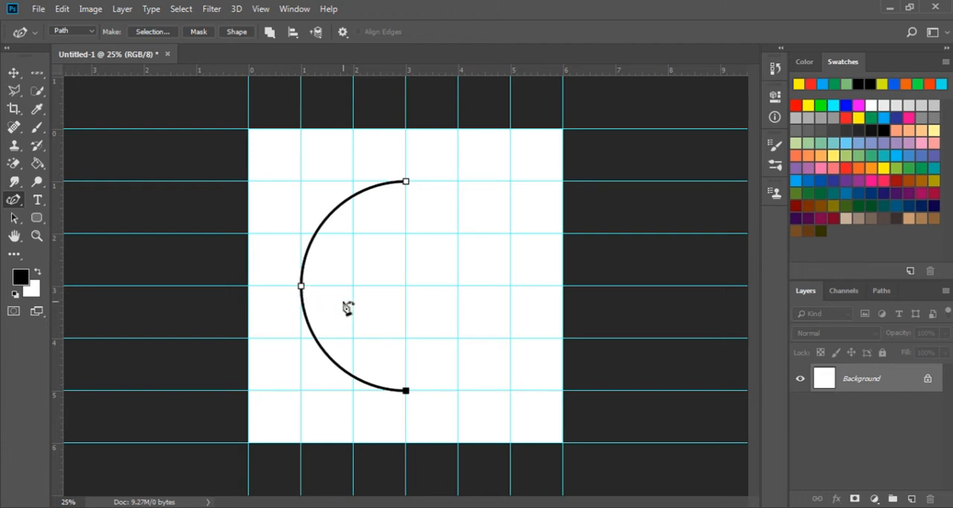
pyautogui.click(510, 286)
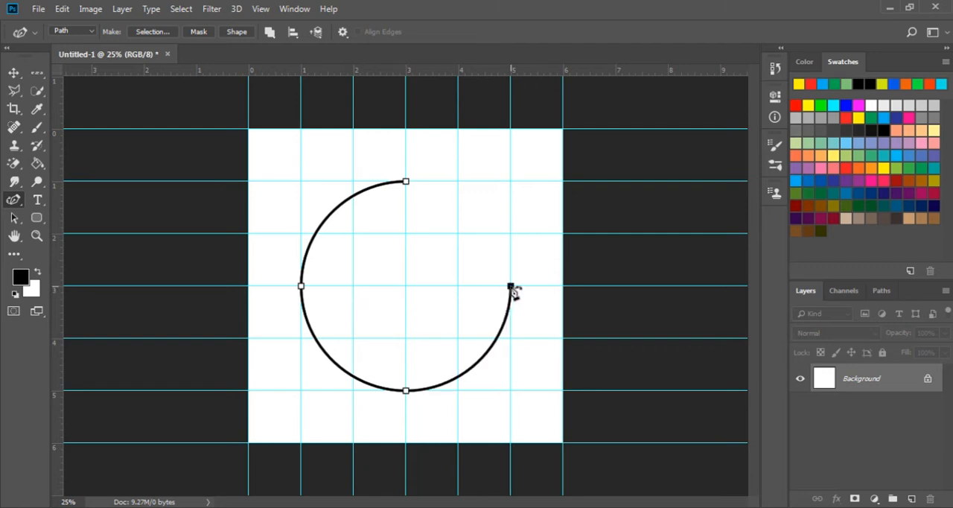
pyautogui.click(407, 182)
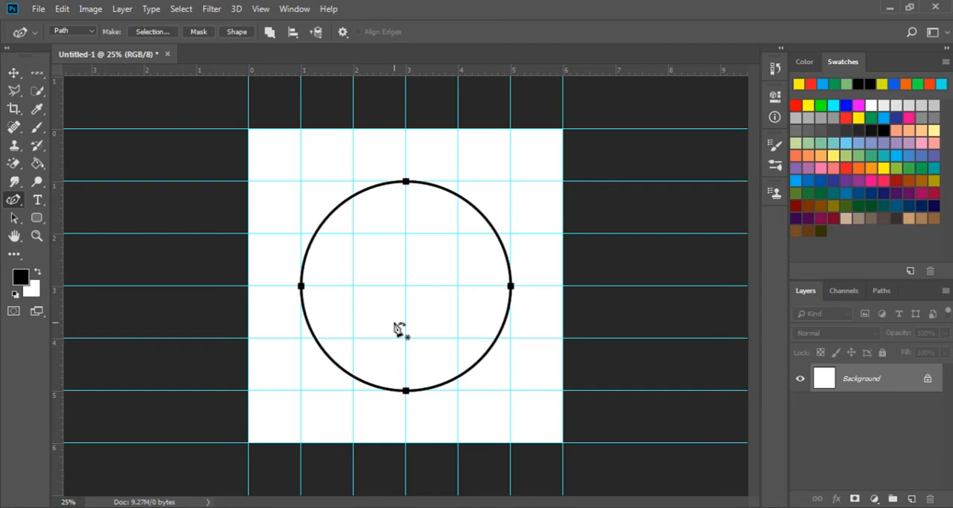
# Try moving the circle's four anchor points individually, returning each one to its guide intersection
pyautogui.moveTo(406, 183)
pyautogui.mouseDown()
pyautogui.moveTo(406, 235)
pyautogui.moveTo(405, 183)
pyautogui.mouseUp()
pyautogui.moveTo(511, 286)
pyautogui.mouseDown()
pyautogui.moveTo(487, 286)
pyautogui.moveTo(512, 286)
pyautogui.mouseUp()
pyautogui.click(406, 391)
pyautogui.moveTo(406, 391)
pyautogui.mouseDown()
pyautogui.moveTo(406, 431)
pyautogui.moveTo(406, 391)
pyautogui.mouseUp()
pyautogui.moveTo(302, 287)
pyautogui.mouseDown()
pyautogui.moveTo(323, 286)
pyautogui.moveTo(301, 286)
pyautogui.mouseUp()
# Add five anchor points to the circle path: one on the upper-left arc, two on the upper-right and two on the lower-right
pyautogui.click(15, 201)
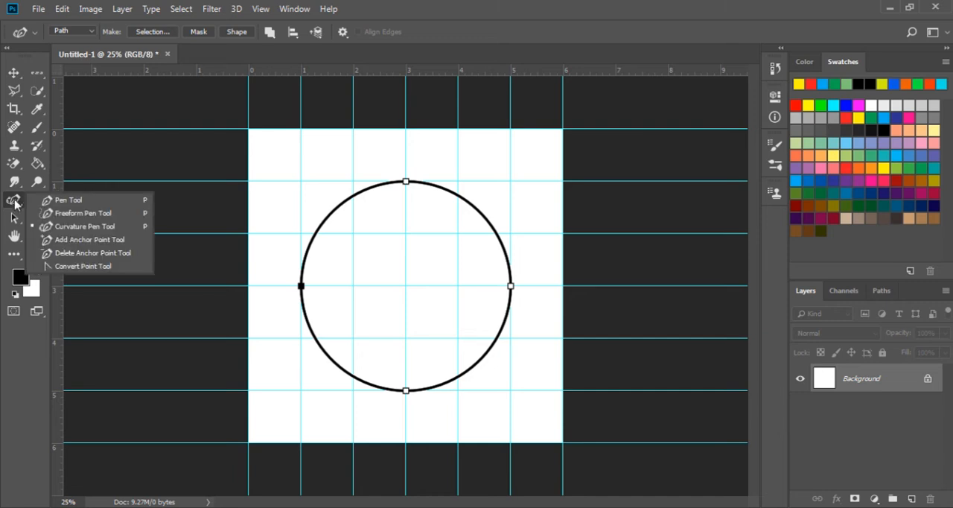
pyautogui.click(78, 242)
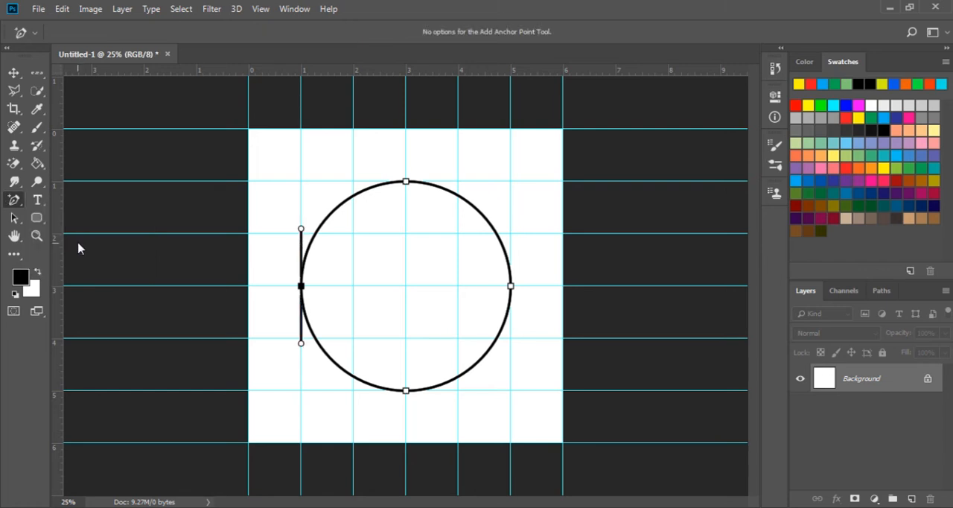
pyautogui.click(333, 211)
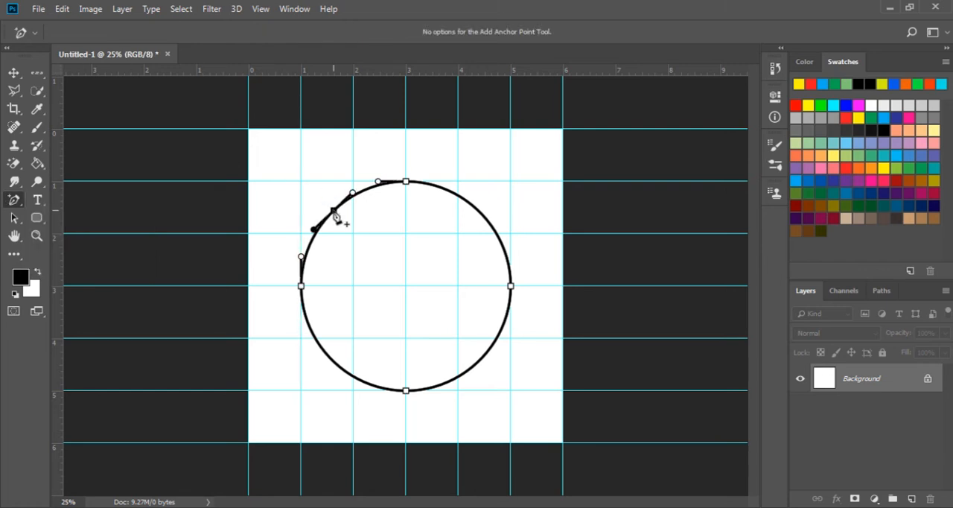
pyautogui.click(442, 189)
pyautogui.click(486, 219)
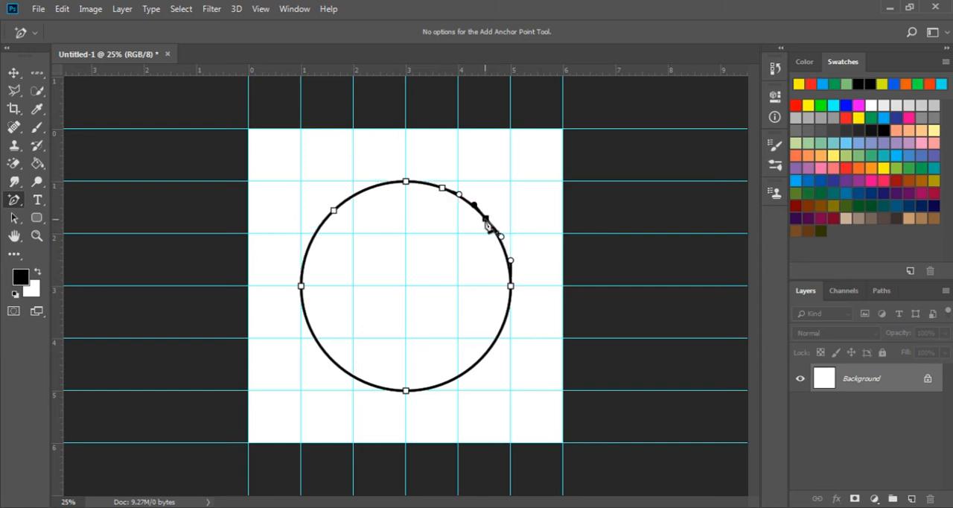
pyautogui.click(503, 324)
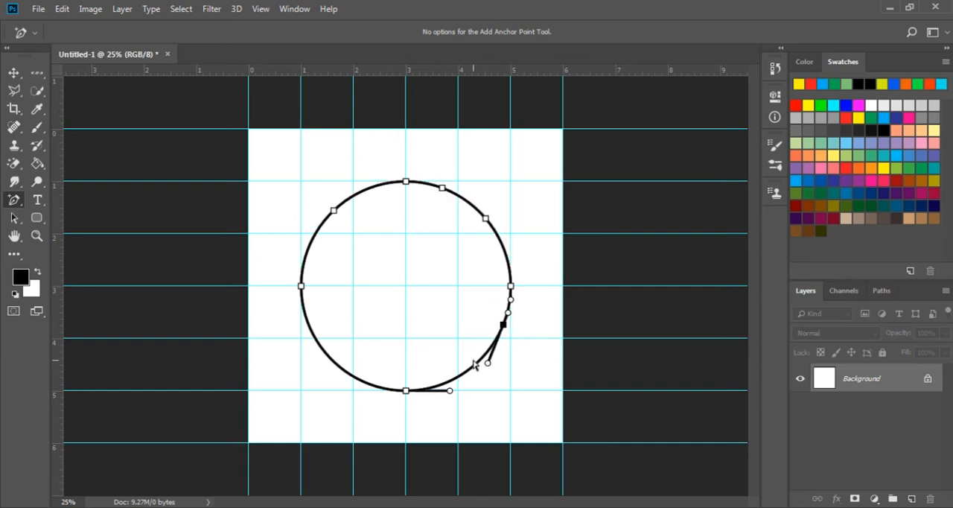
pyautogui.click(472, 366)
# Add another anchor point beside the existing one on the circle's upper-left arc and return to the Curvature Pen tool
pyautogui.rightClick(14, 200)
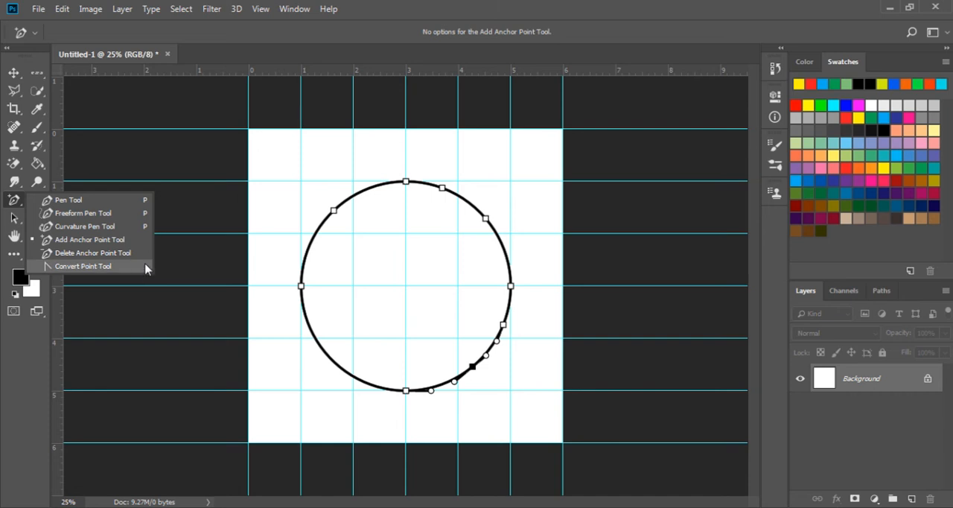
pyautogui.click(208, 268)
pyautogui.click(321, 224)
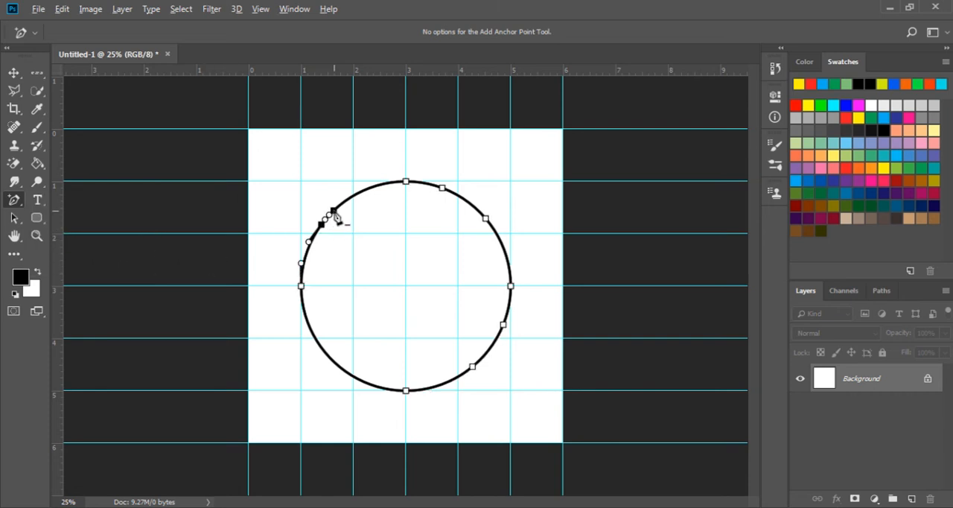
pyautogui.keyDown('alt'); pyautogui.click(325, 221); pyautogui.keyUp('alt')
pyautogui.rightClick(14, 200)
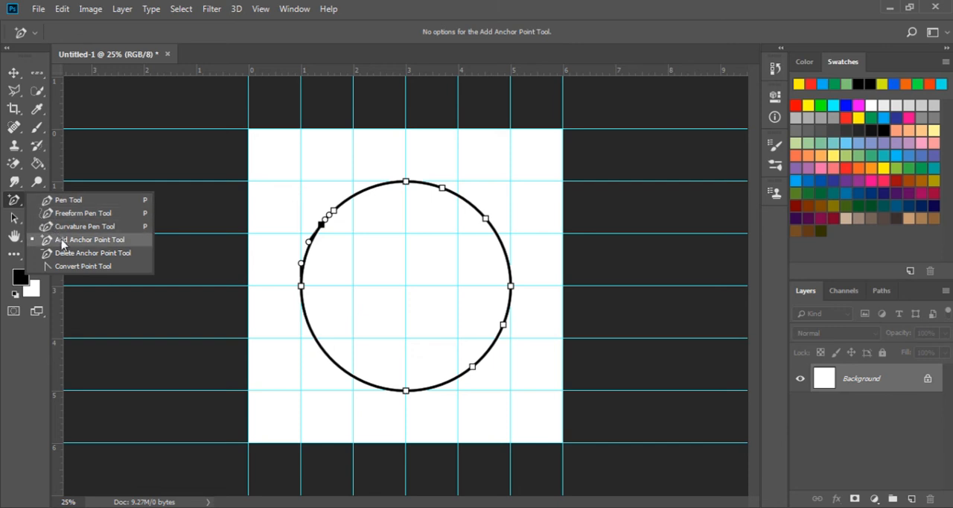
pyautogui.click(63, 228)
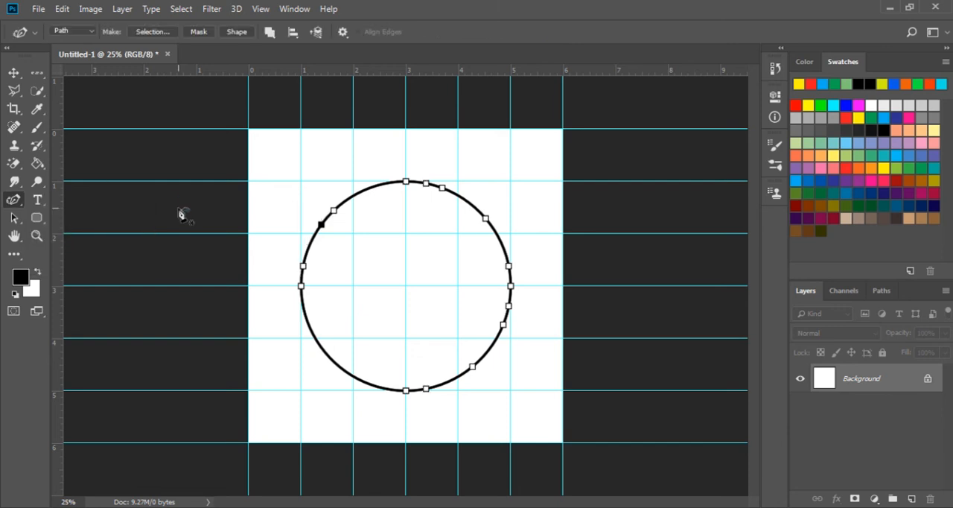
# Convert the circle path to a new anti-aliased selection with a 0-pixel feather radius, and undo the conversion
pyautogui.click(159, 32)
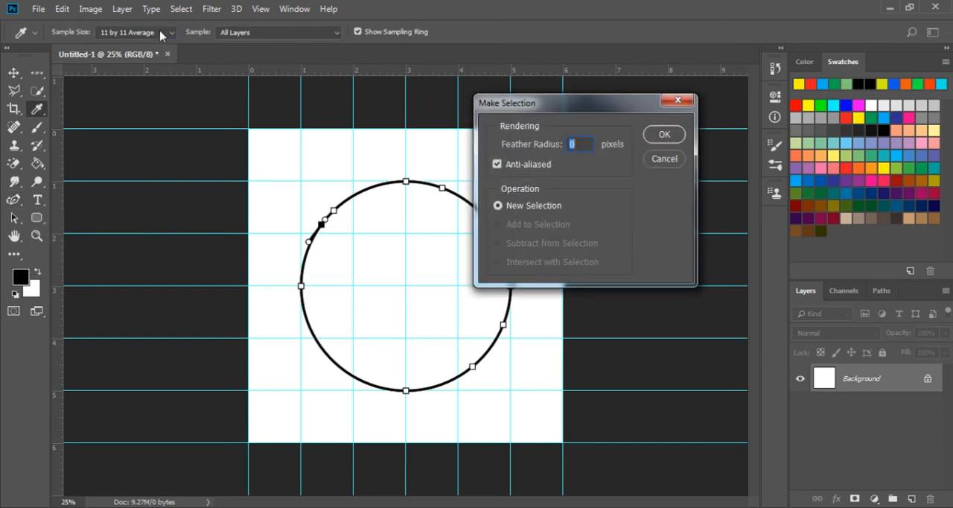
pyautogui.click(663, 135)
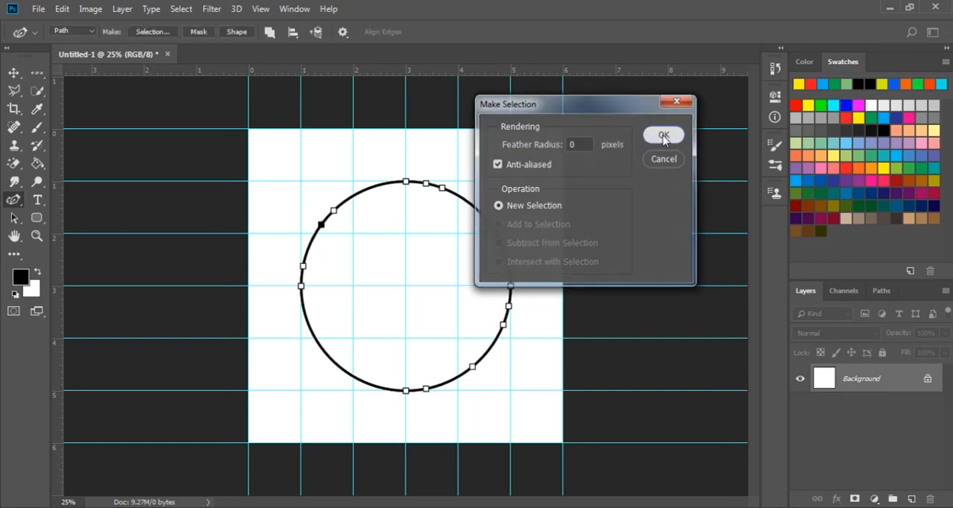
pyautogui.hotkey('ctrl', 'z')
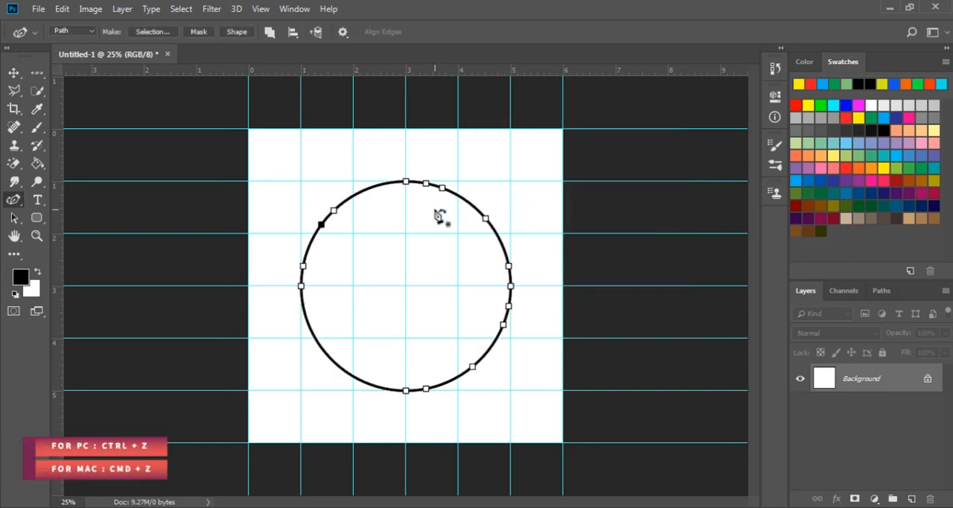
# Try turning the circle path into a layer mask and into a filled shape layer, undoing each conversion
pyautogui.click(200, 32)
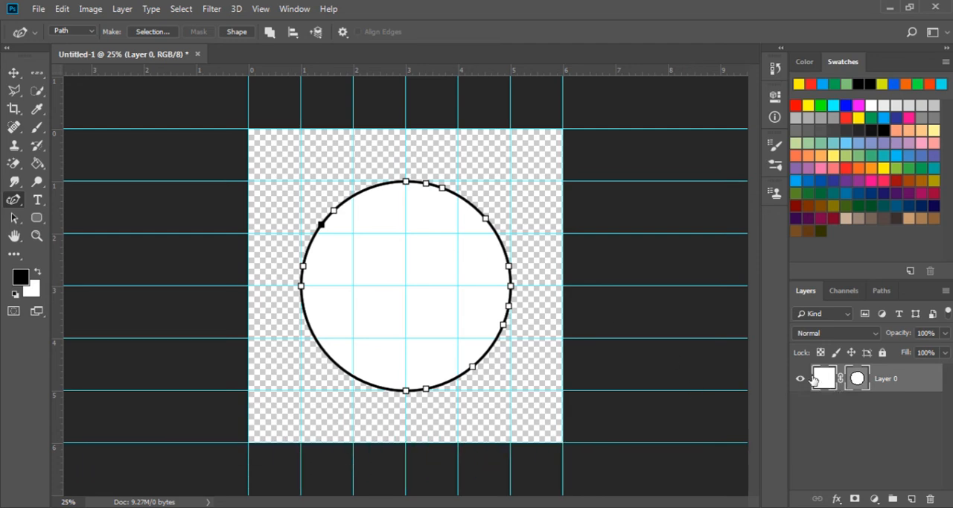
pyautogui.hotkey('ctrl', 'z')
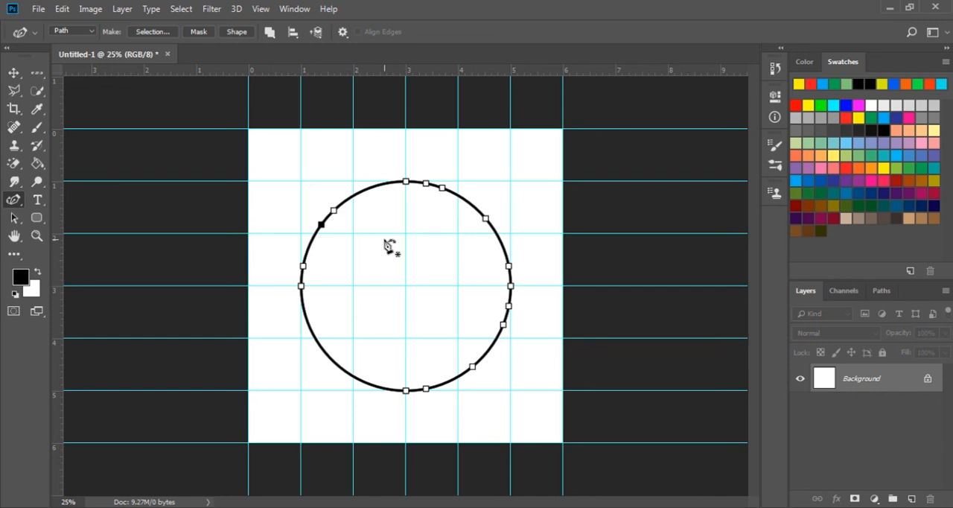
pyautogui.click(237, 32)
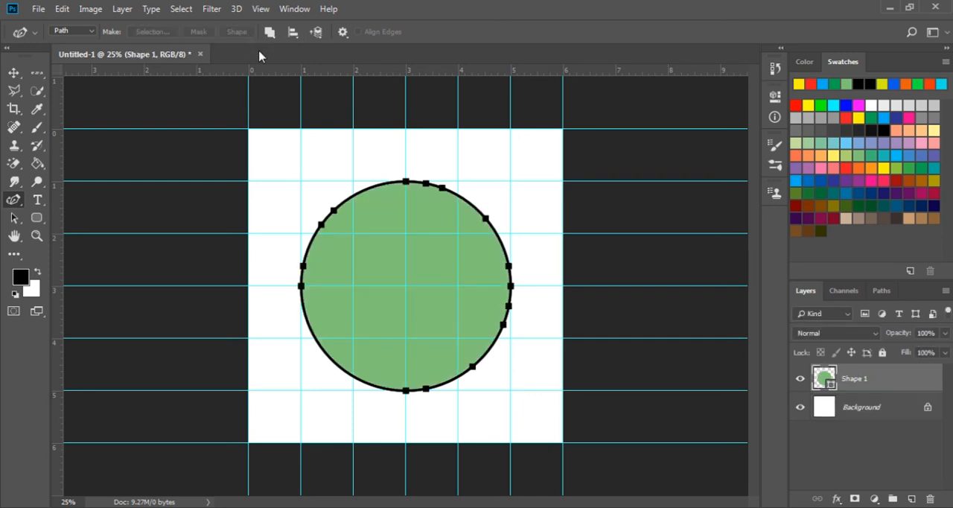
pyautogui.hotkey('ctrl', 'z')
# Examine the path operation, alignment and arrangement options available for the circle path
pyautogui.click(269, 32)
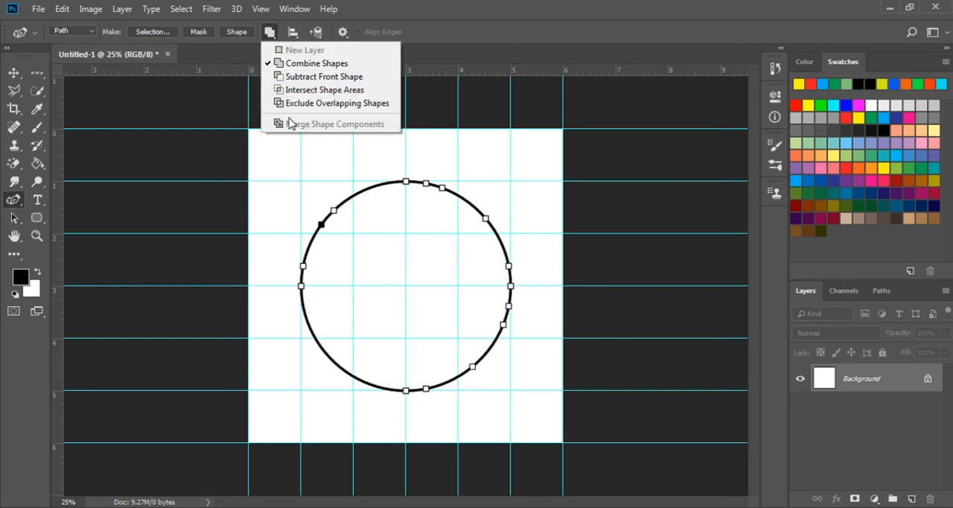
pyautogui.click(292, 37)
pyautogui.click(291, 35)
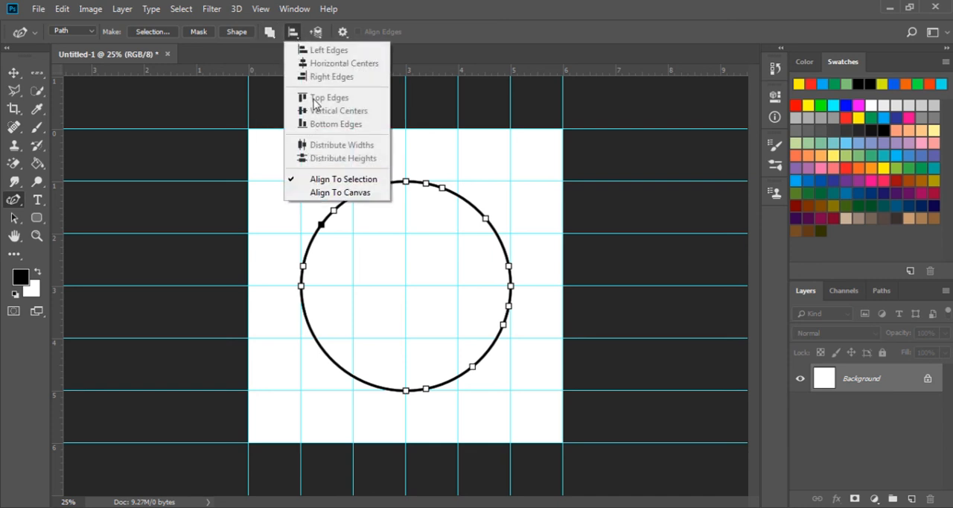
pyautogui.click(298, 37)
pyautogui.click(314, 34)
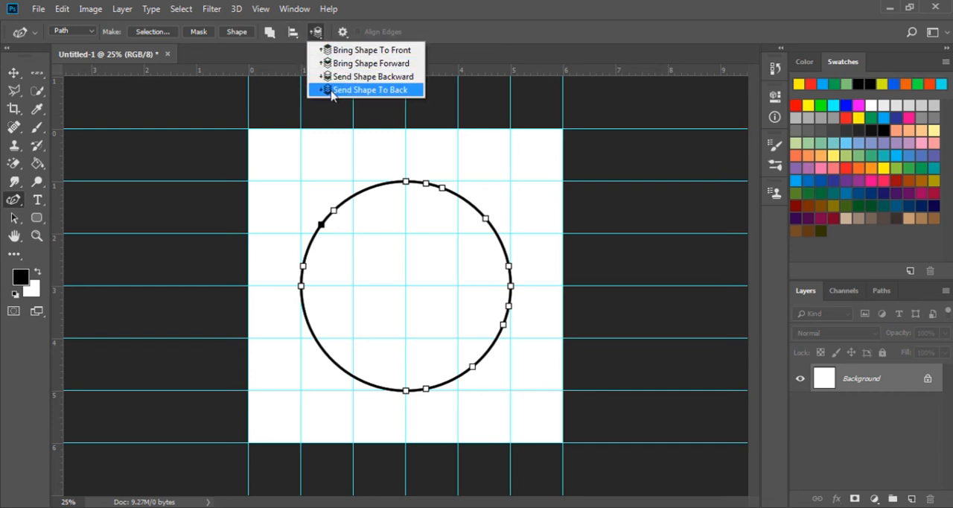
pyautogui.click(318, 33)
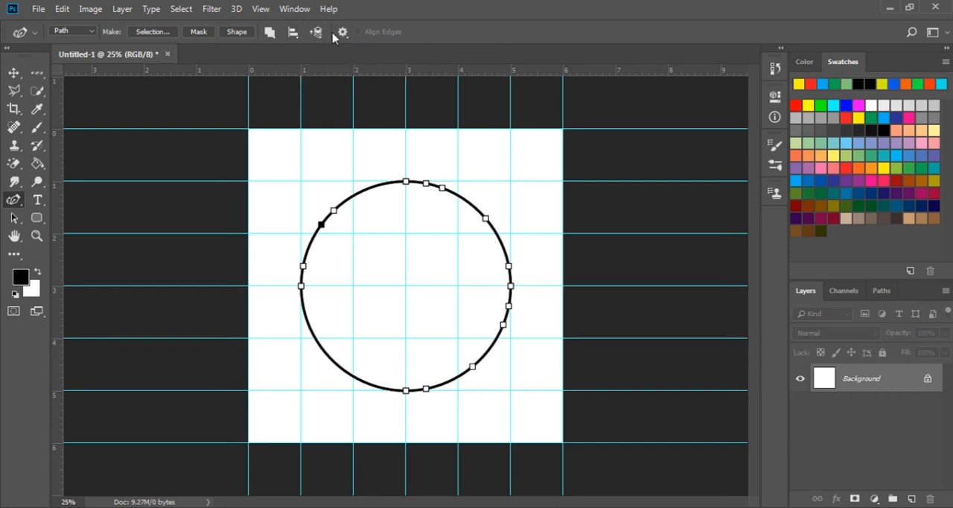
# Set the path's display thickness to 0.75 px, trying 0.5 px first
pyautogui.click(343, 35)
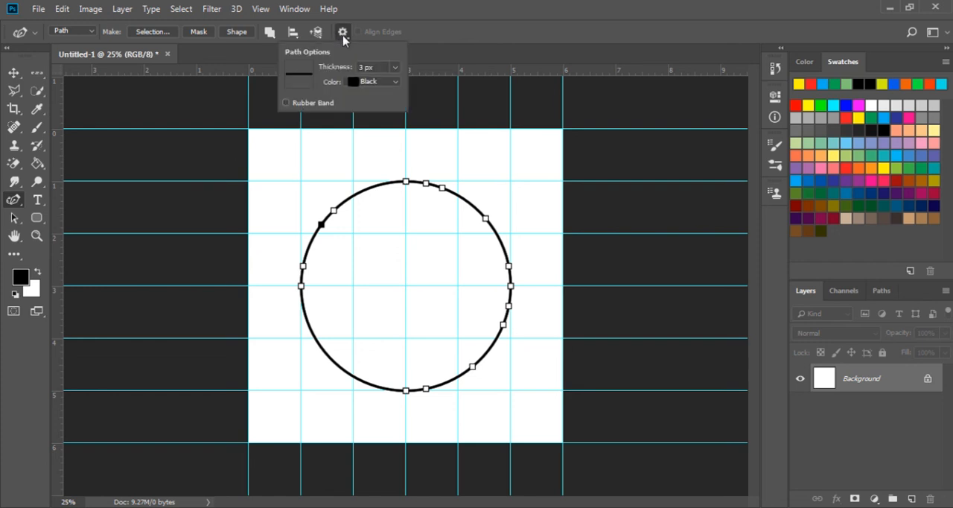
pyautogui.click(390, 67)
pyautogui.click(384, 100)
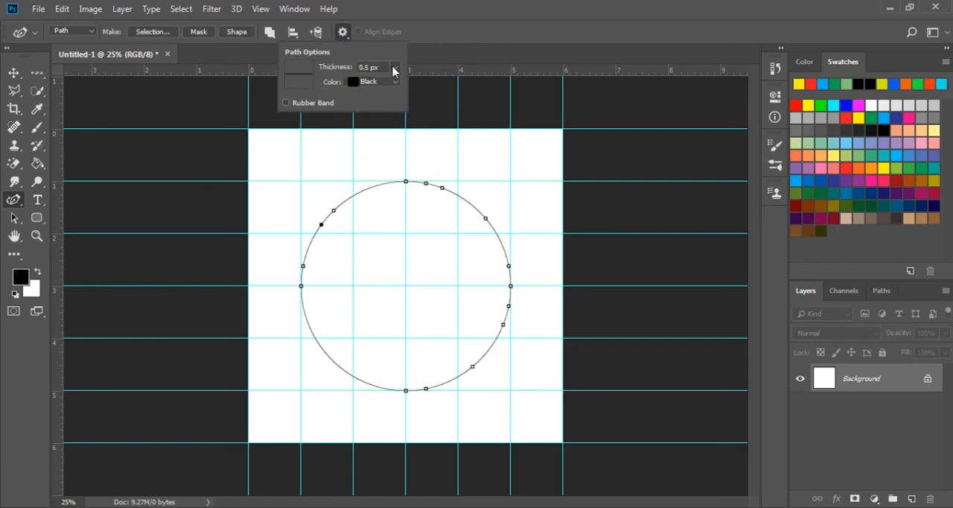
pyautogui.click(392, 67)
pyautogui.click(393, 108)
# Set the path's display color to Green after trying Medium Blue
pyautogui.click(393, 83)
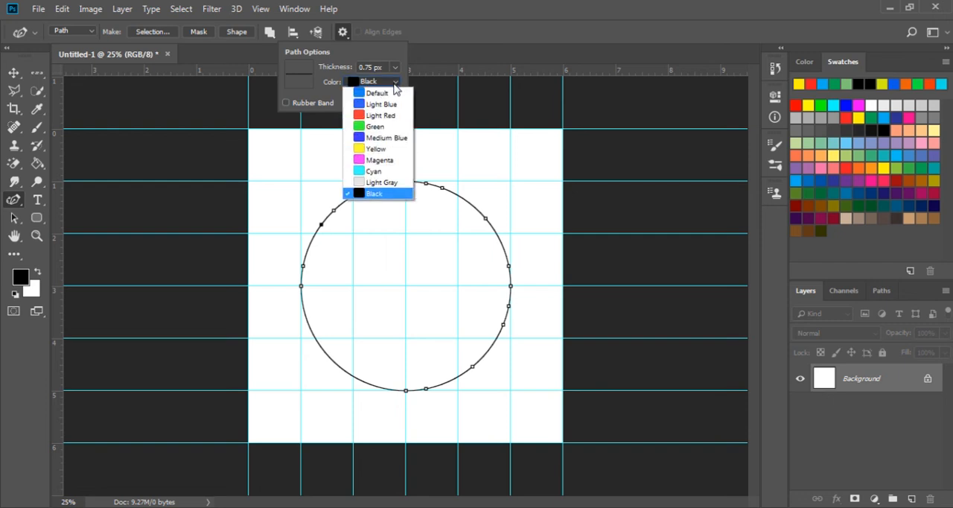
pyautogui.click(382, 133)
pyautogui.click(393, 83)
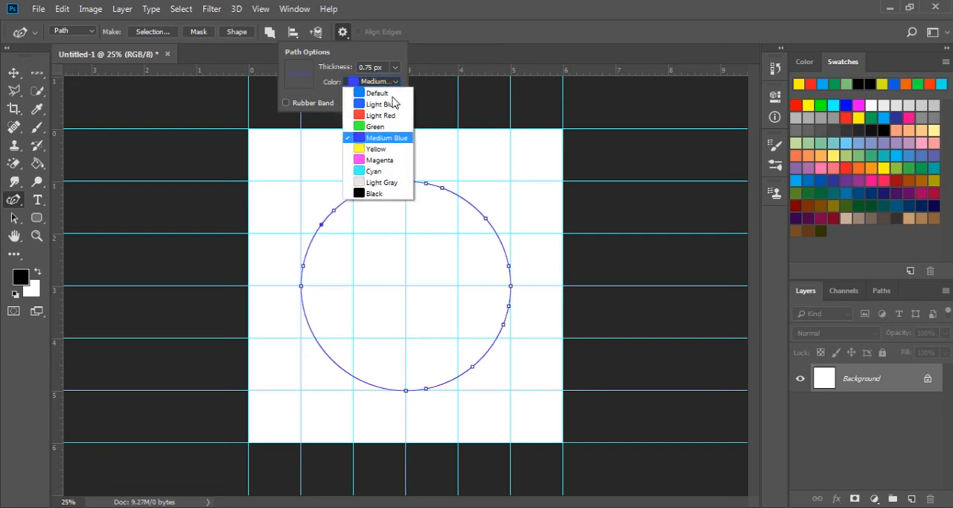
pyautogui.click(384, 125)
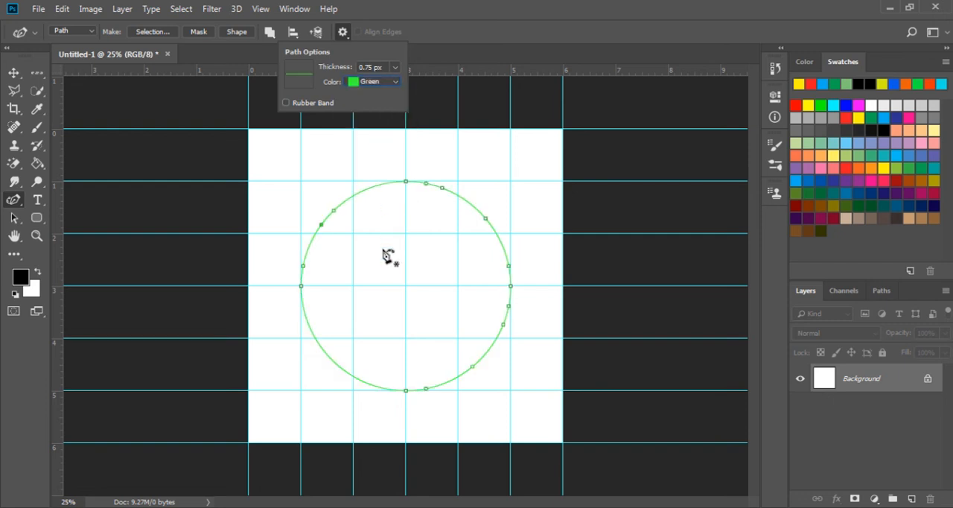